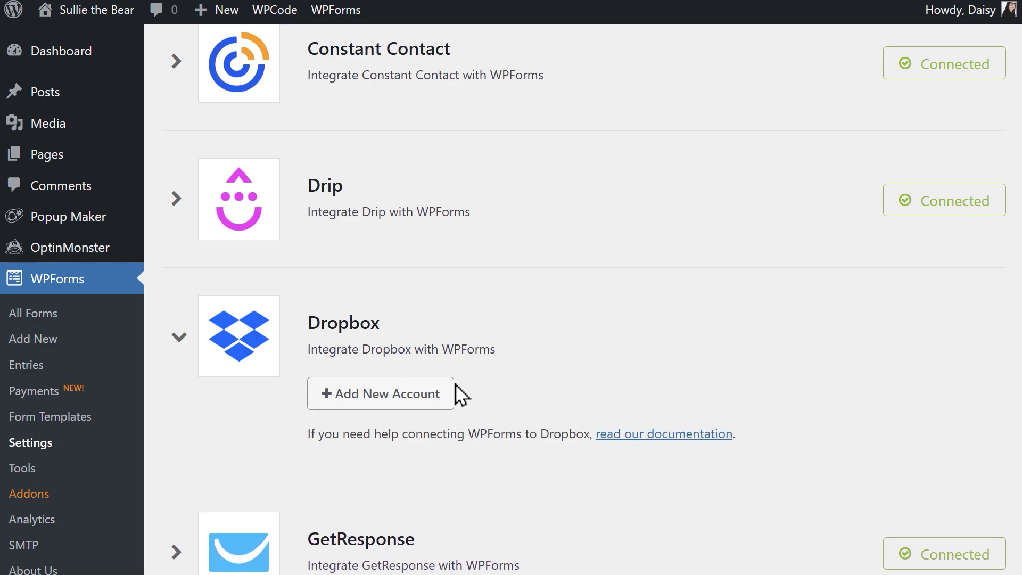
# Add a Dropbox account to the WPForms integrations and allow WPForms Easy Form Builder to access it.
pyautogui.click(445, 404)
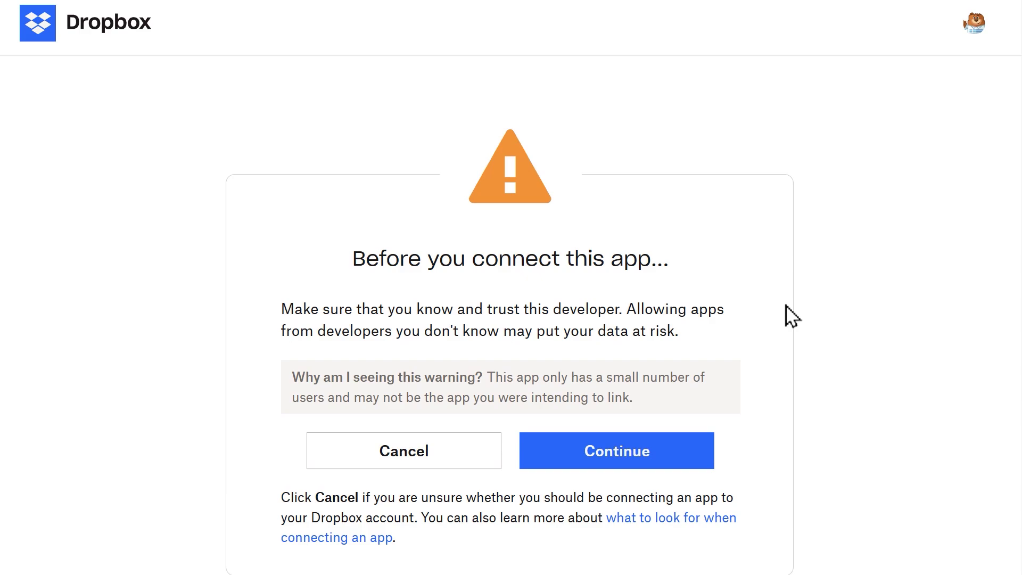
pyautogui.click(701, 449)
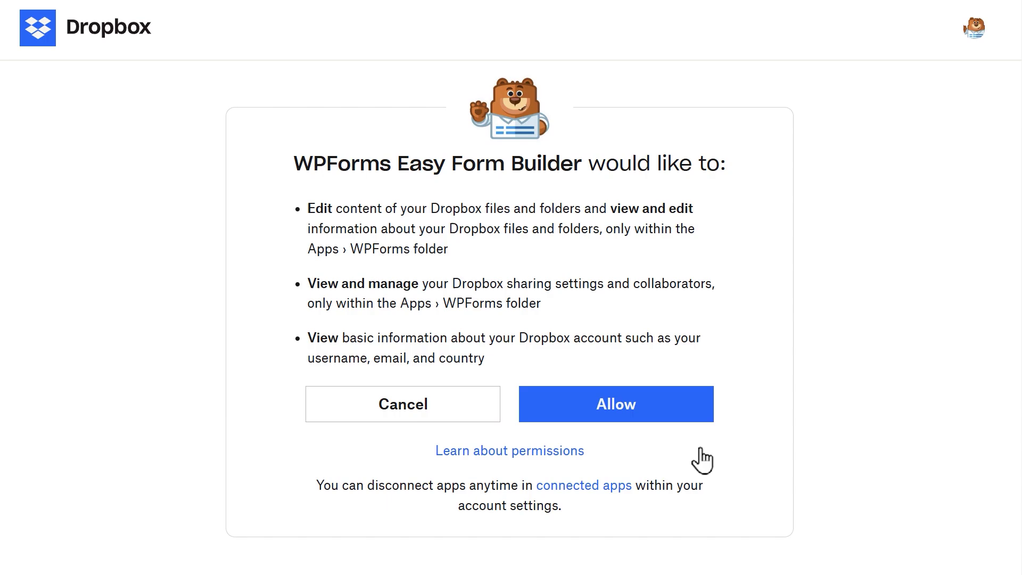
pyautogui.click(676, 408)
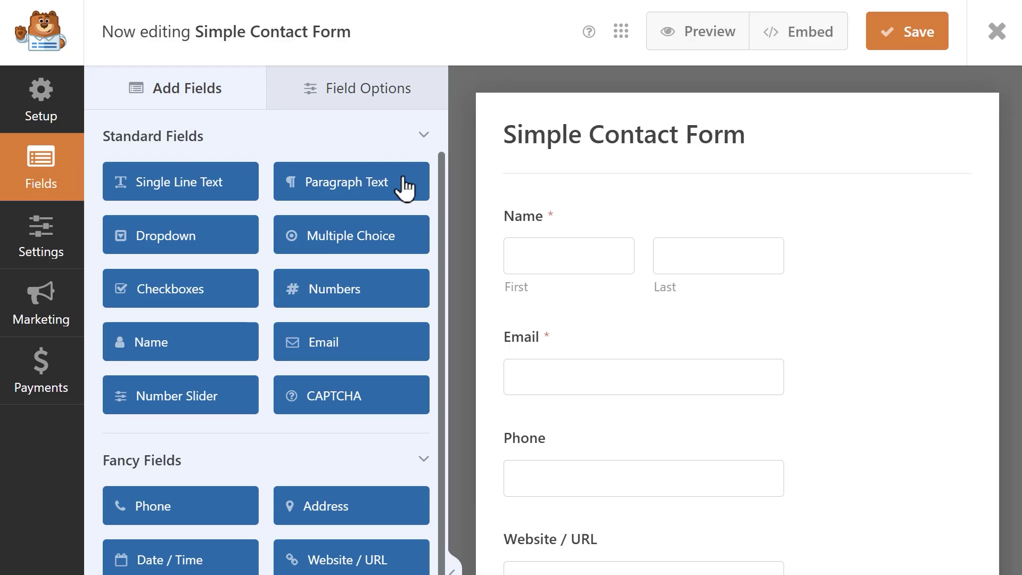
# Add a Dropbox connection nicknamed "Dropbox Connection" in the settings of the Simple Contact Form.
pyautogui.click(45, 240)
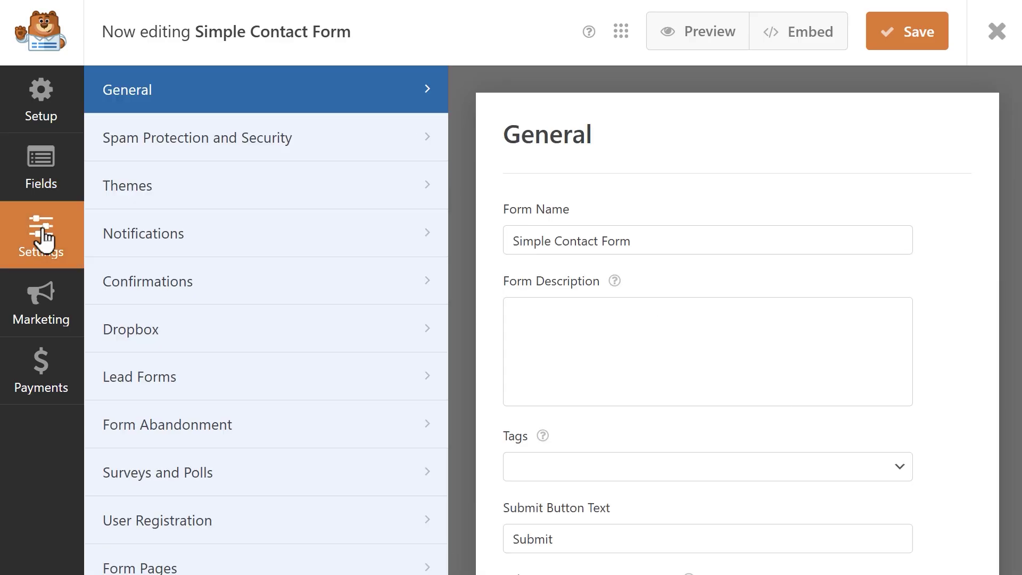
pyautogui.click(239, 332)
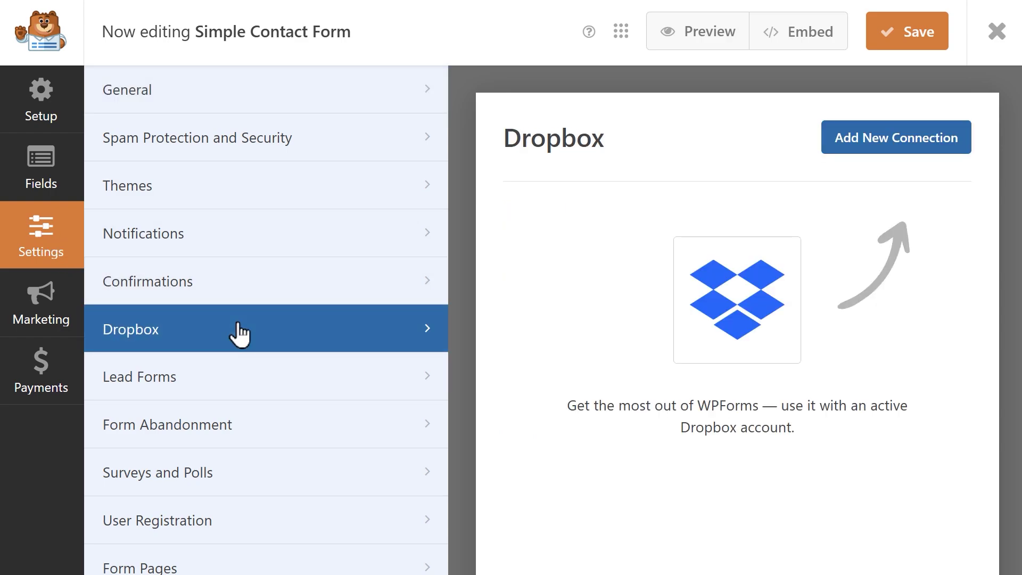
pyautogui.click(829, 150)
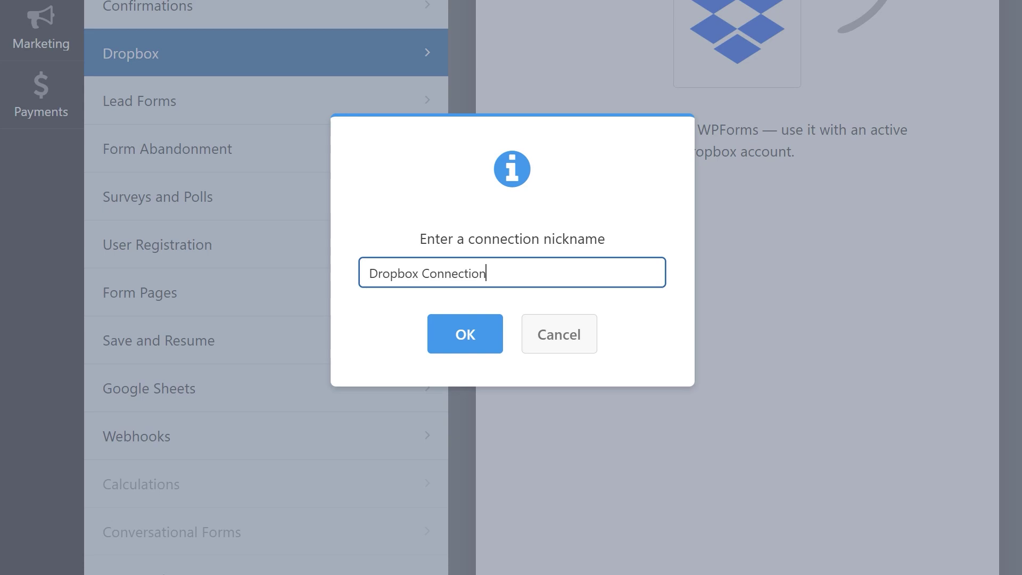
pyautogui.click(496, 337)
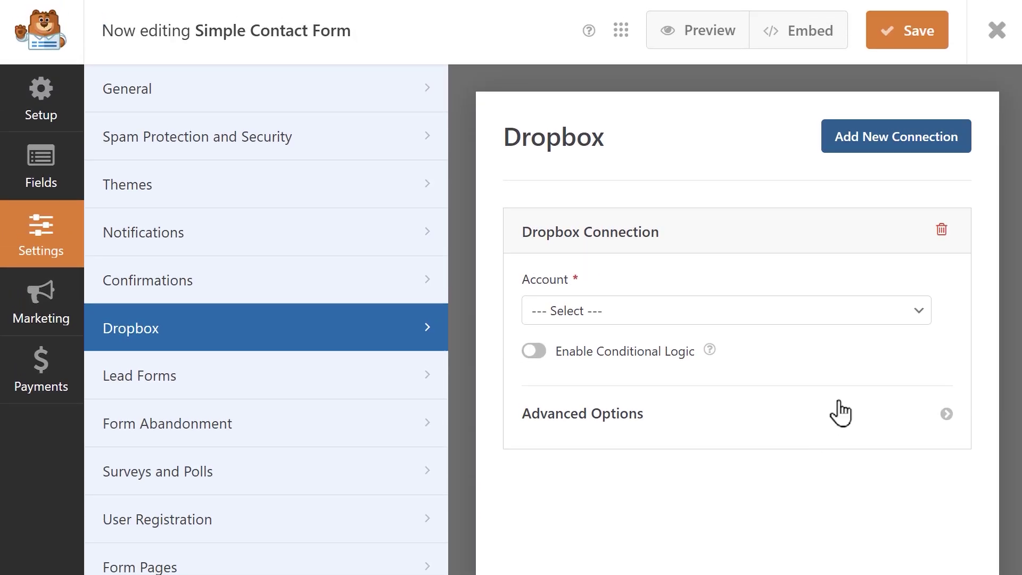
# Select the linked Dropbox account for the connection, keeping Simple Contact Form as the folder name.
pyautogui.click(895, 317)
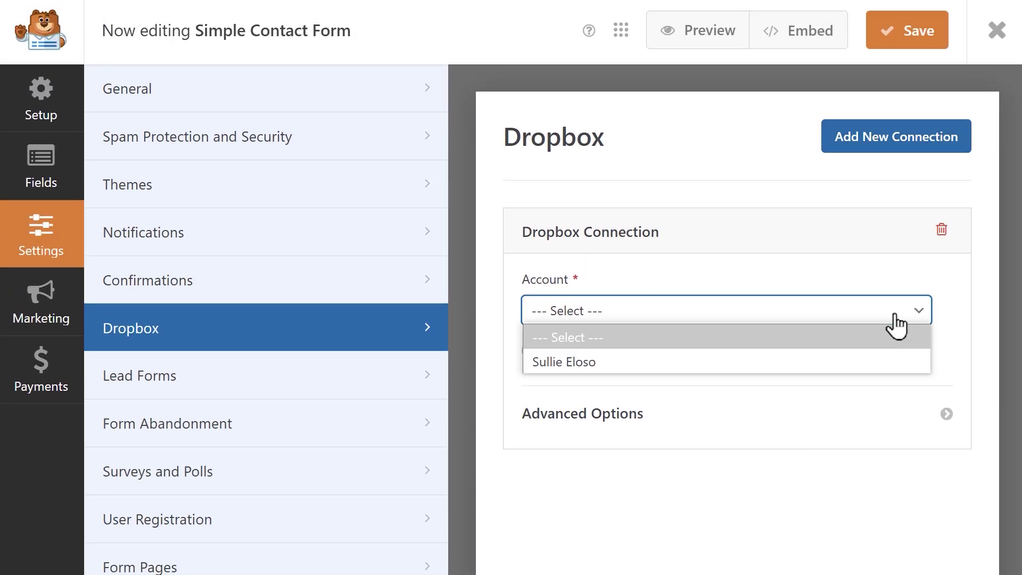
pyautogui.click(860, 362)
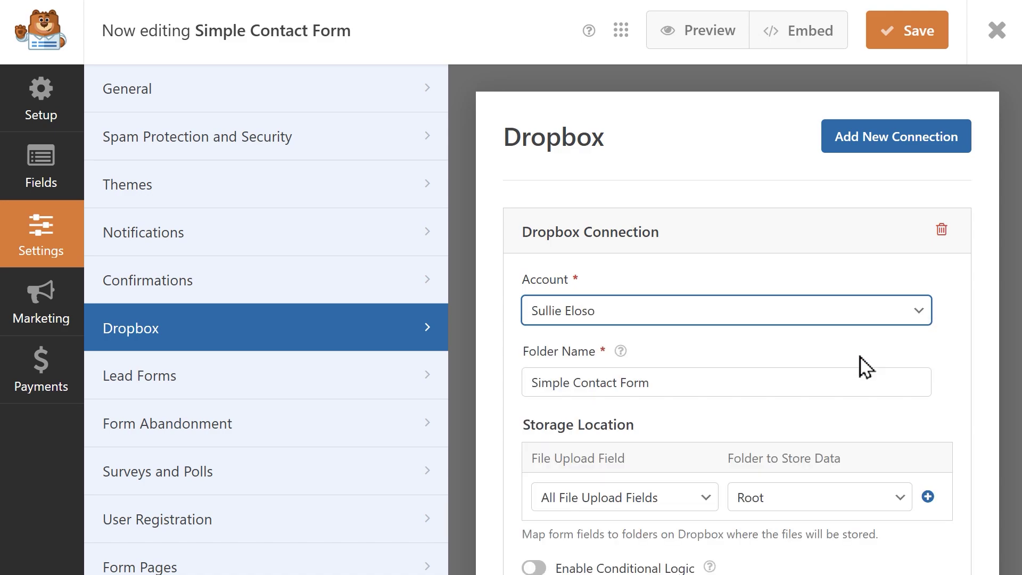
pyautogui.click(851, 383)
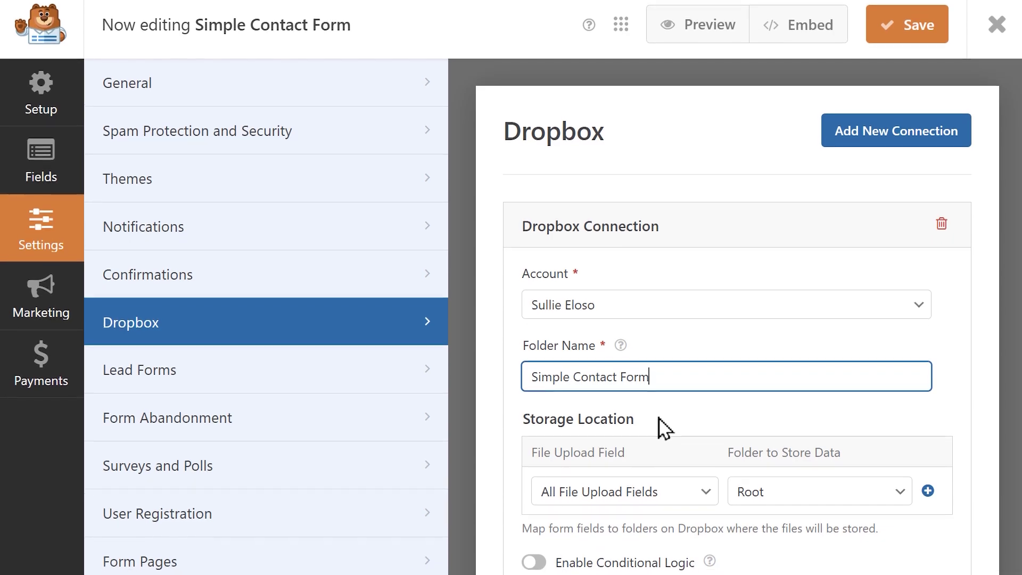
# Map the File Upload field to the Root folder and add a second storage mapping from File Upload #2 to Subfolder.
pyautogui.click(696, 493)
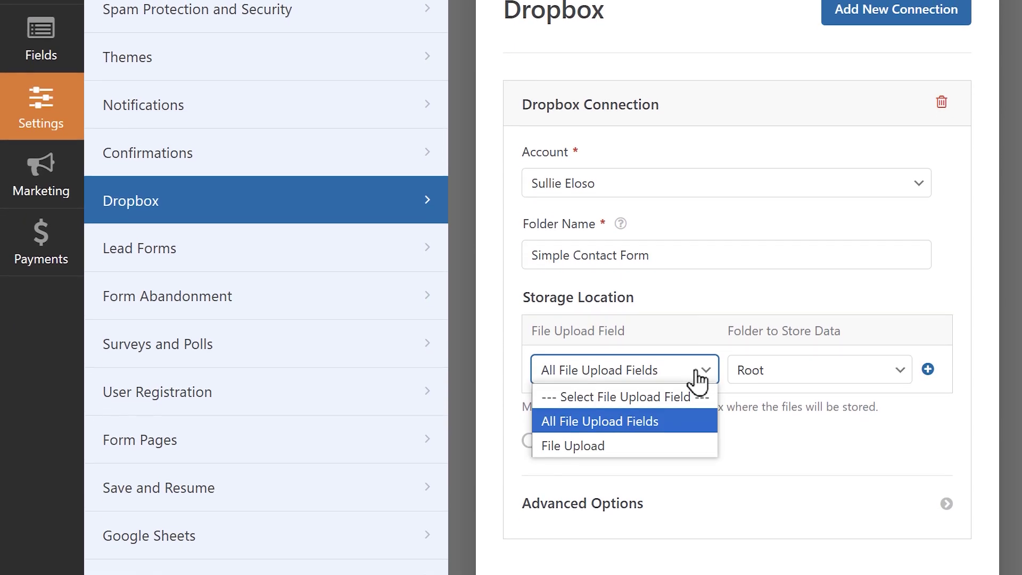
pyautogui.click(627, 434)
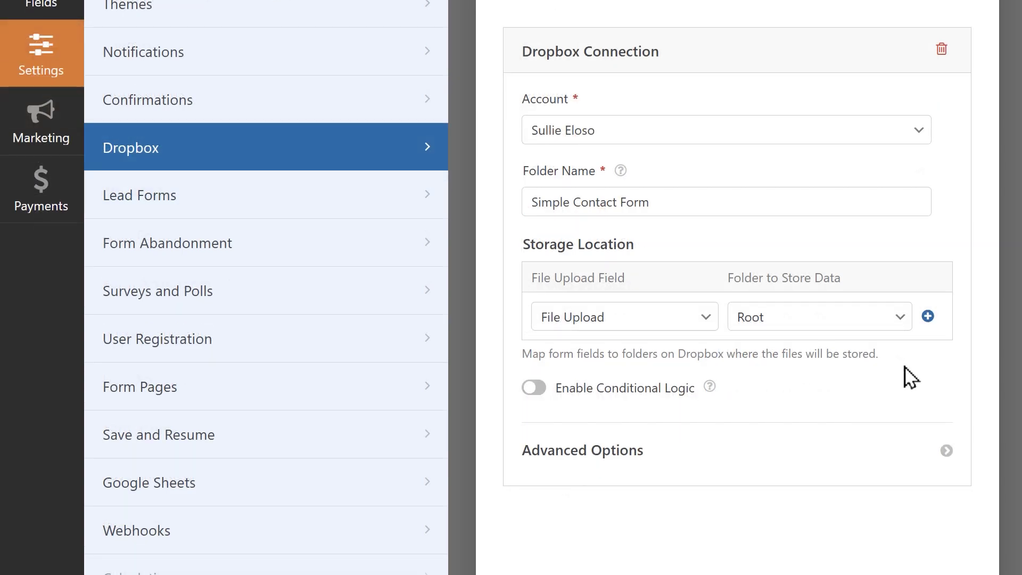
pyautogui.click(928, 316)
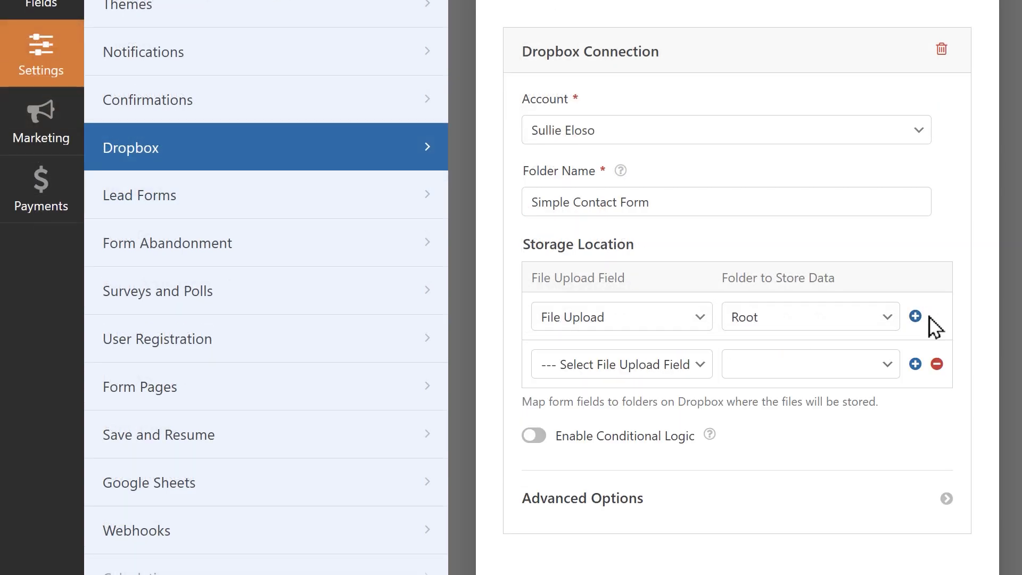
pyautogui.click(684, 368)
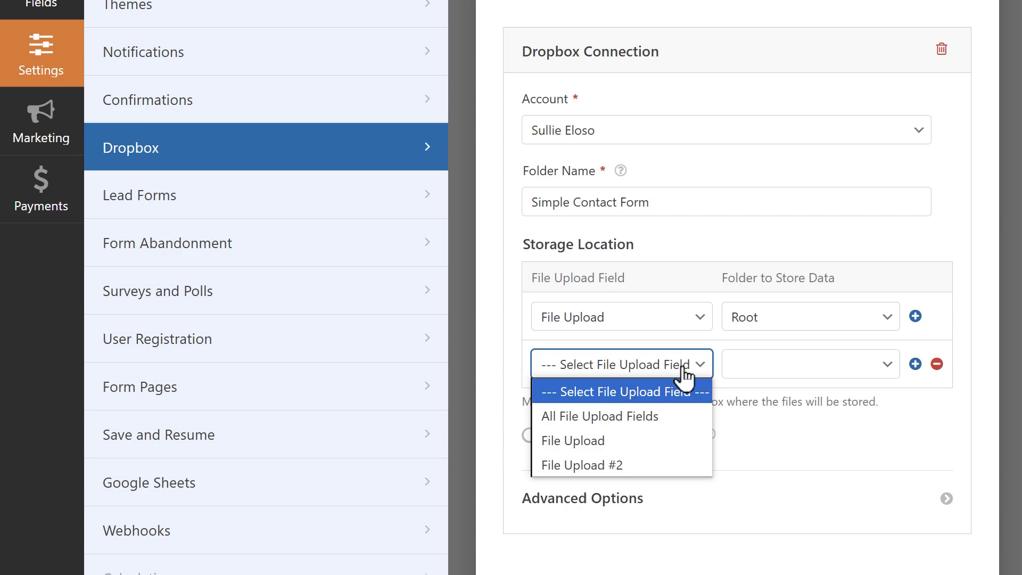
pyautogui.click(635, 466)
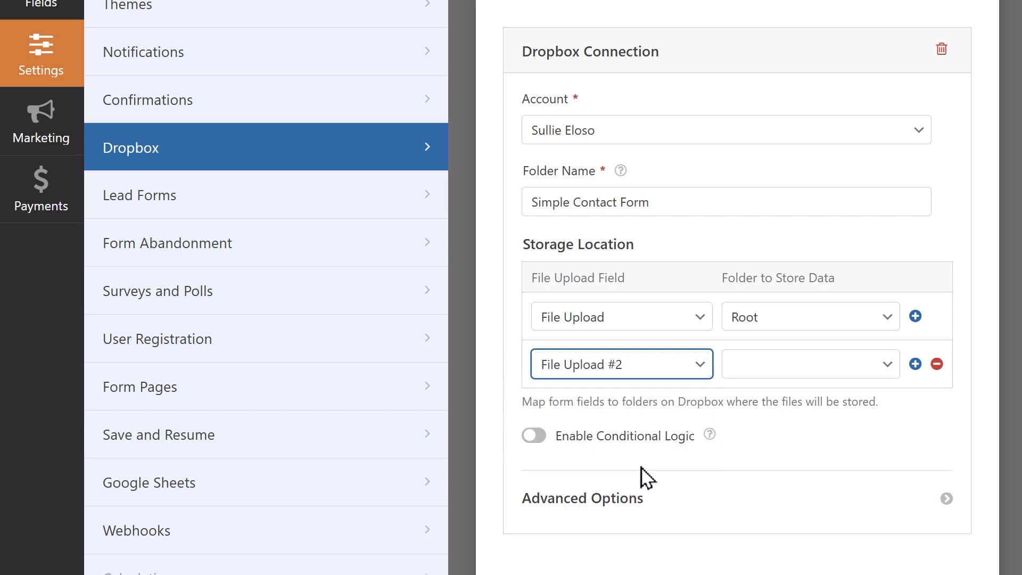
pyautogui.click(832, 370)
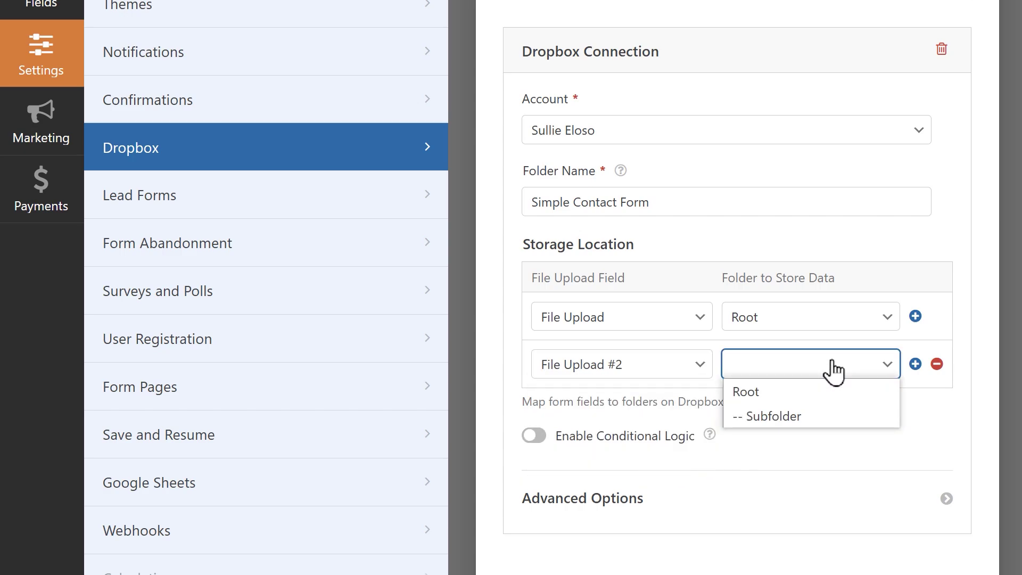
pyautogui.click(818, 421)
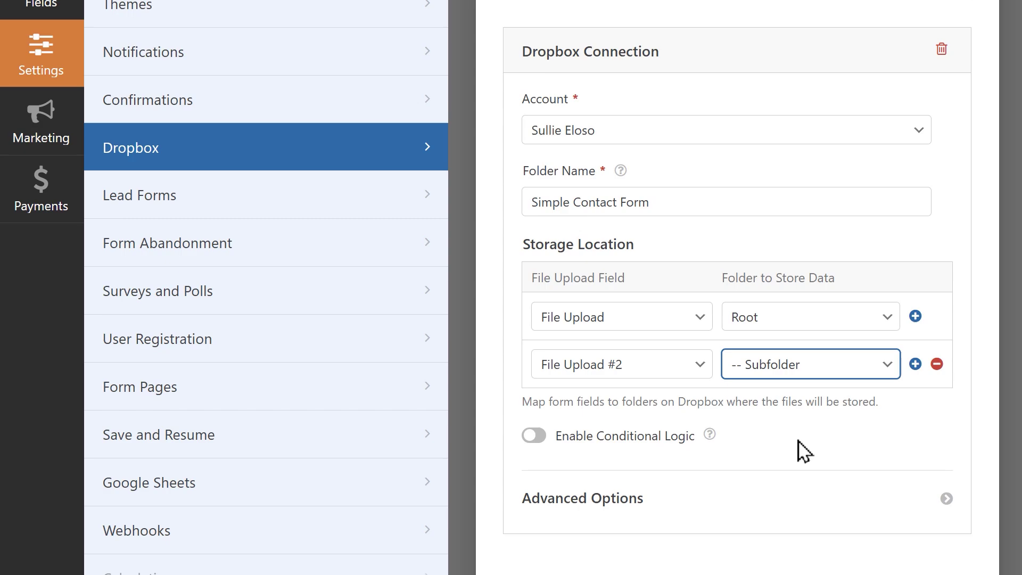
# Turn on Delete Local Files After Upload in the connection's advanced options and save the form.
pyautogui.click(735, 505)
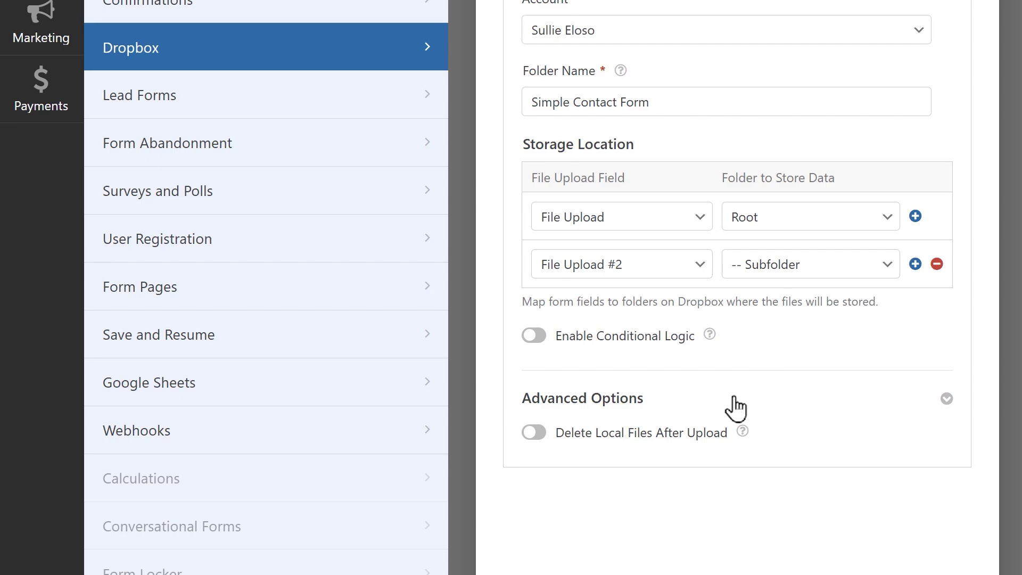
pyautogui.click(531, 434)
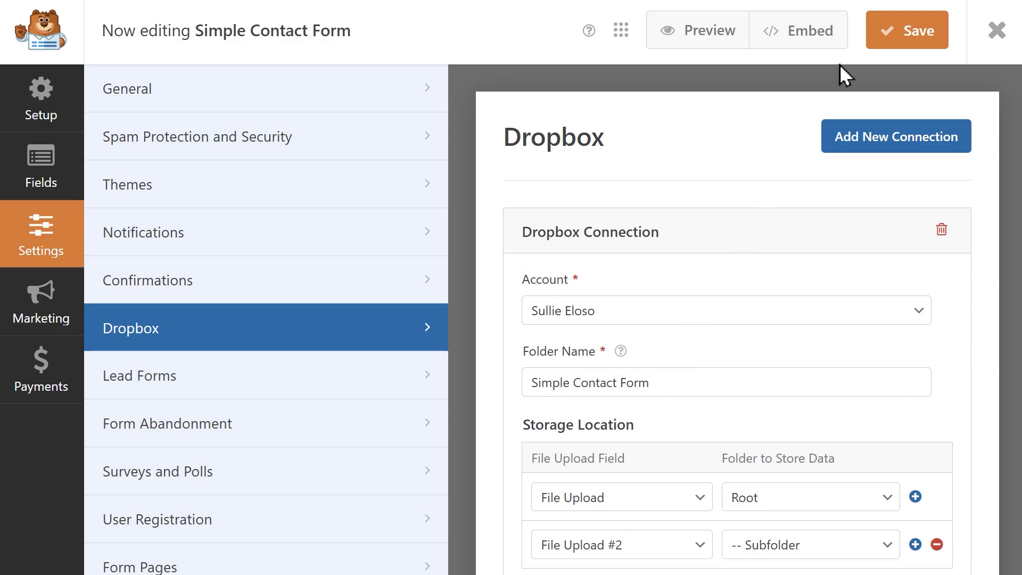
pyautogui.click(876, 31)
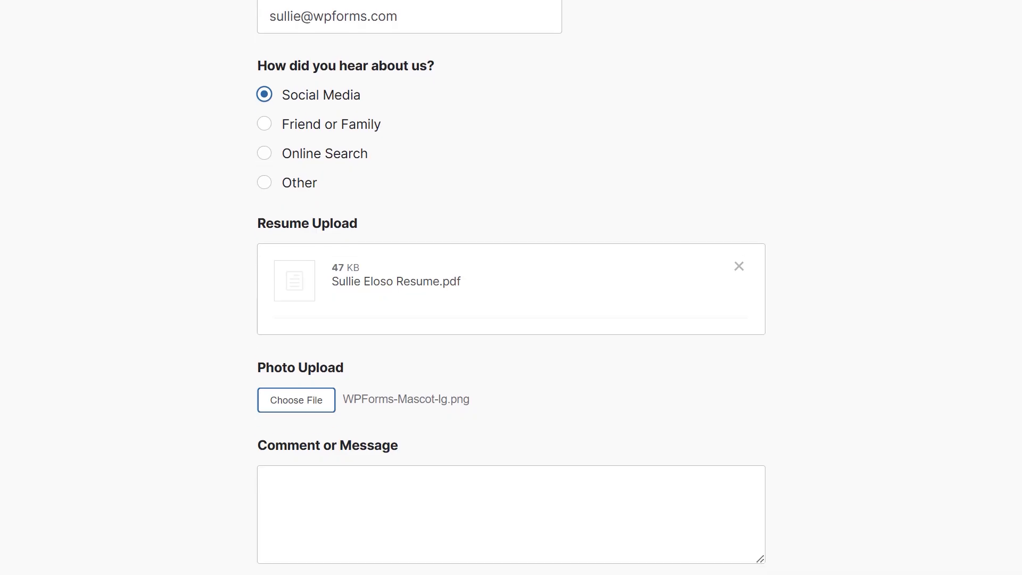
# Submit the filled-in test form with the attached resume PDF and the photo WPForms-Mascot-lg.png.
pyautogui.scroll(-1, 511, 288)
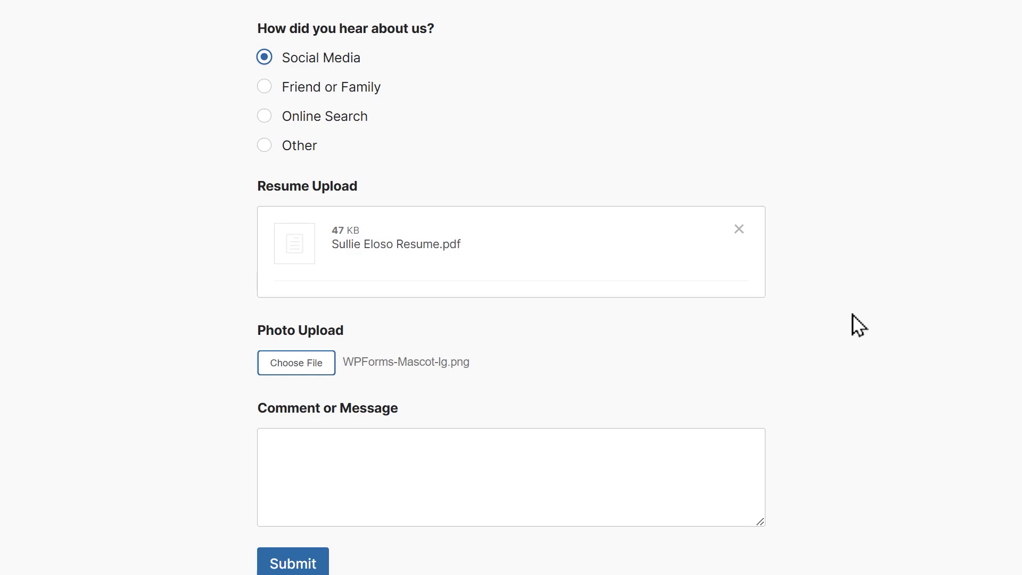
pyautogui.click(324, 567)
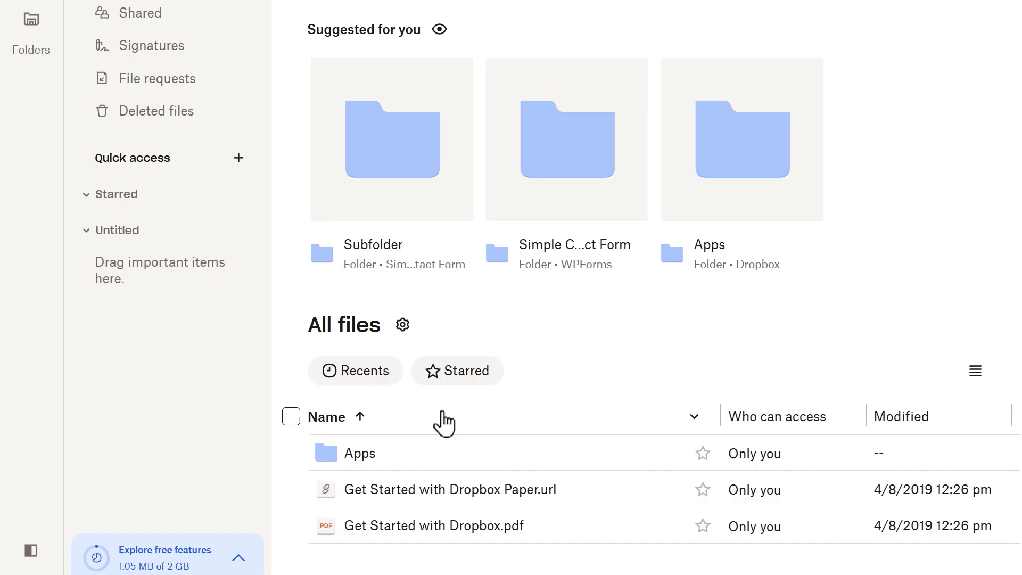
# In Dropbox, open Apps > WPForms > Simple Contact Form and its Subfolder to check the uploaded files.
pyautogui.click(400, 455)
pyautogui.click(385, 293)
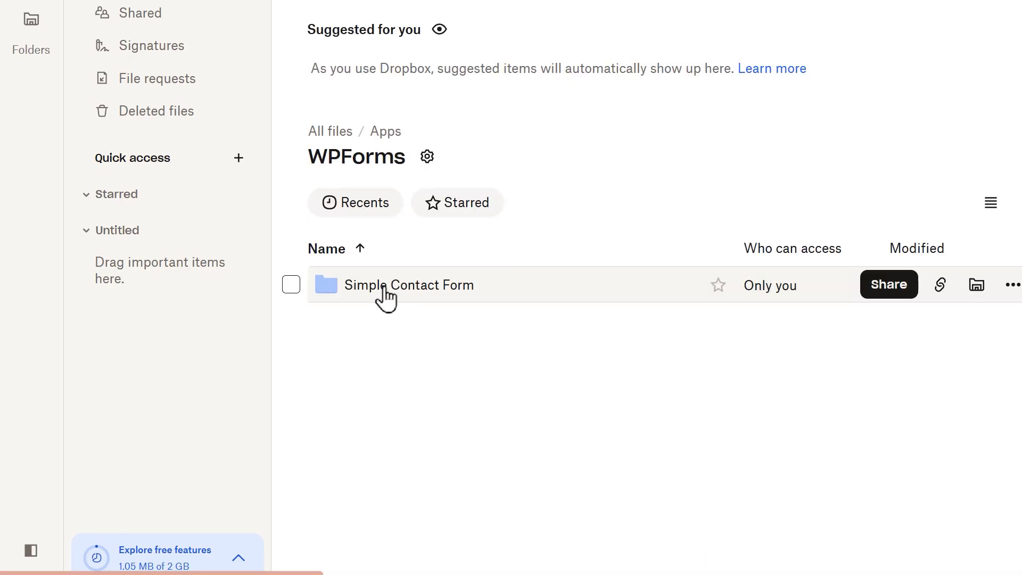
pyautogui.click(385, 292)
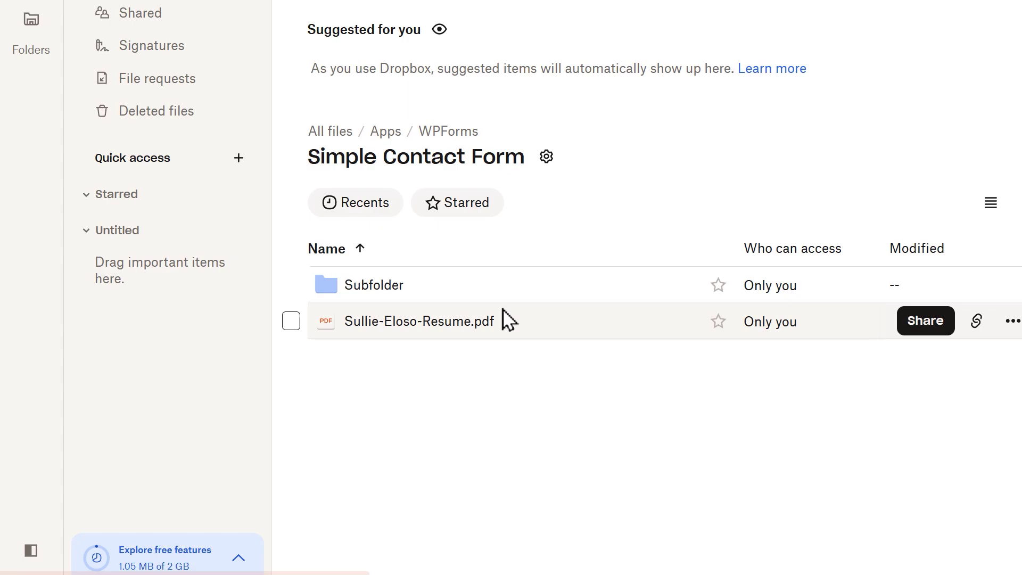
pyautogui.click(410, 288)
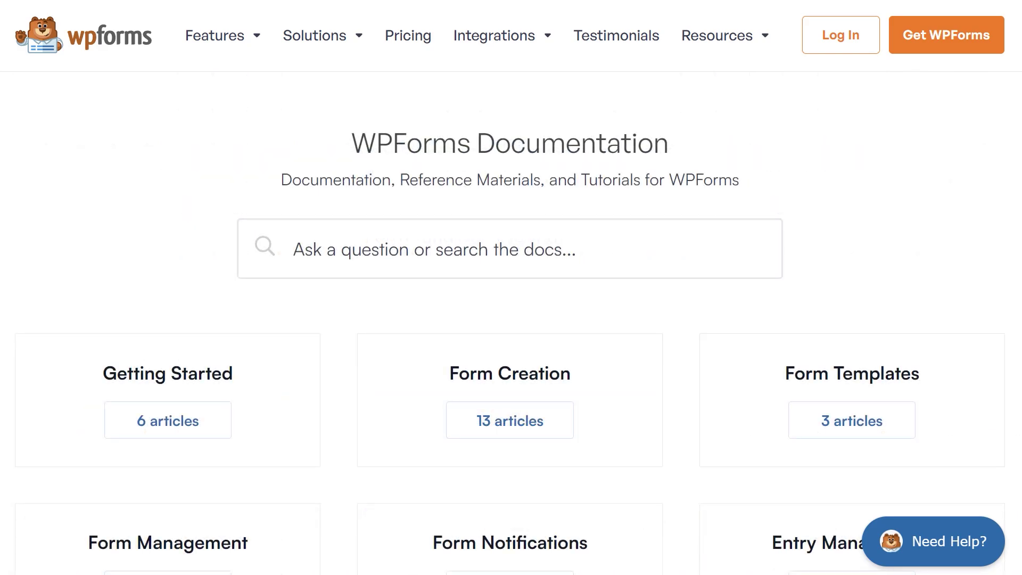
# Look through the WPForms documentation categories and the support request form on the account page.
pyautogui.scroll(-6, 511, 287)
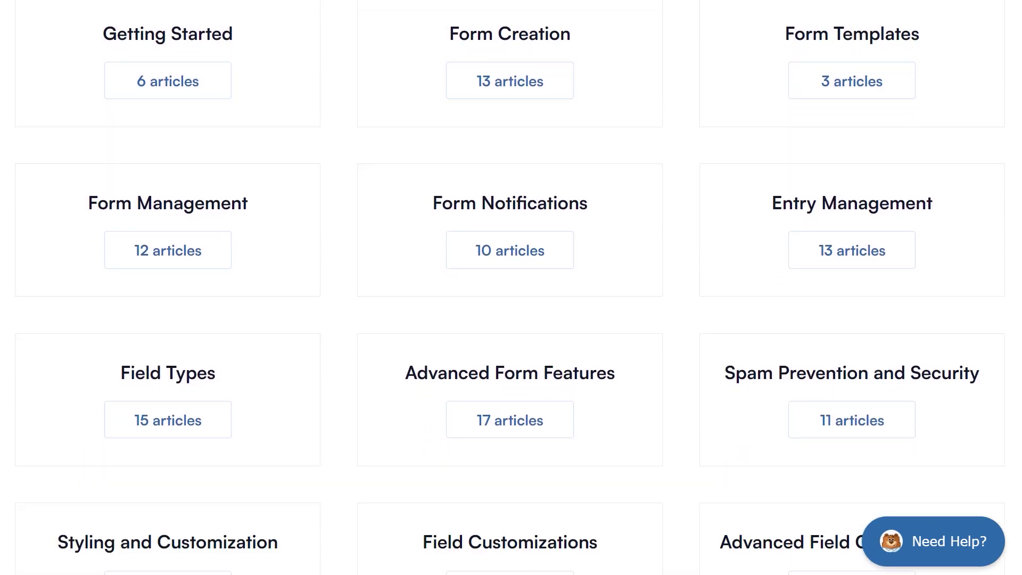
pyautogui.scroll(-6, 511, 288)
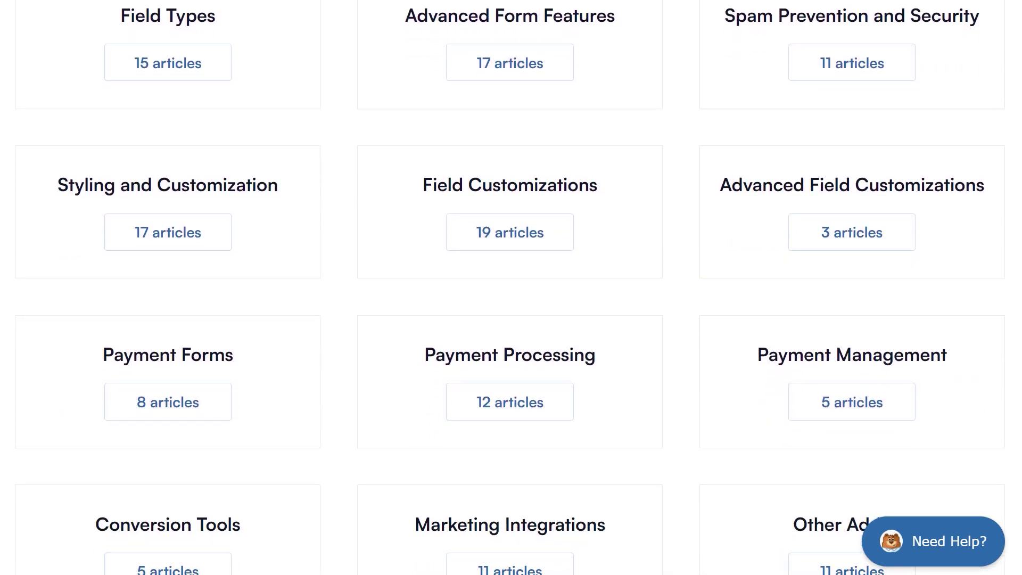
pyautogui.scroll(-6, 511, 288)
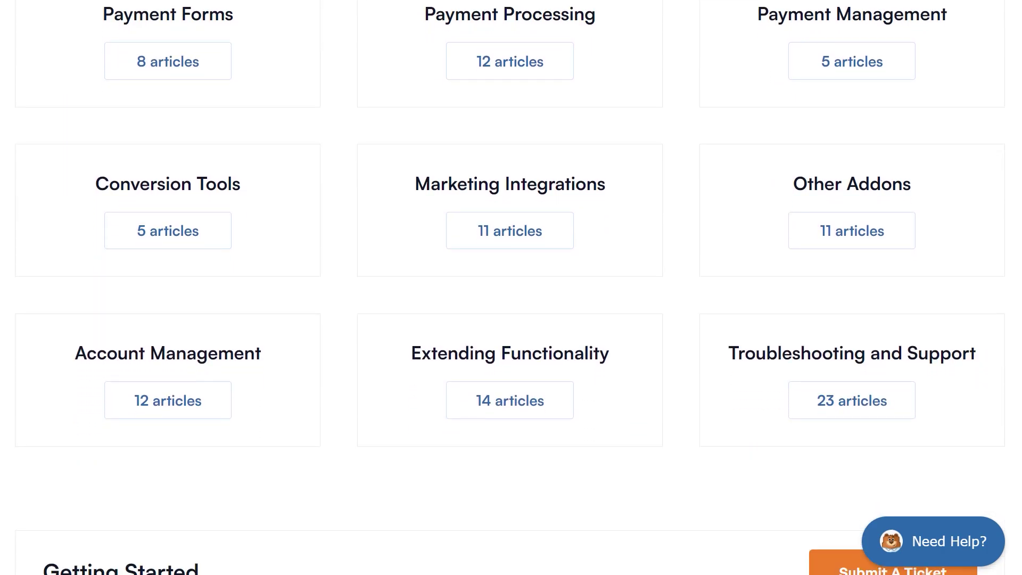
pyautogui.scroll(-2, 511, 287)
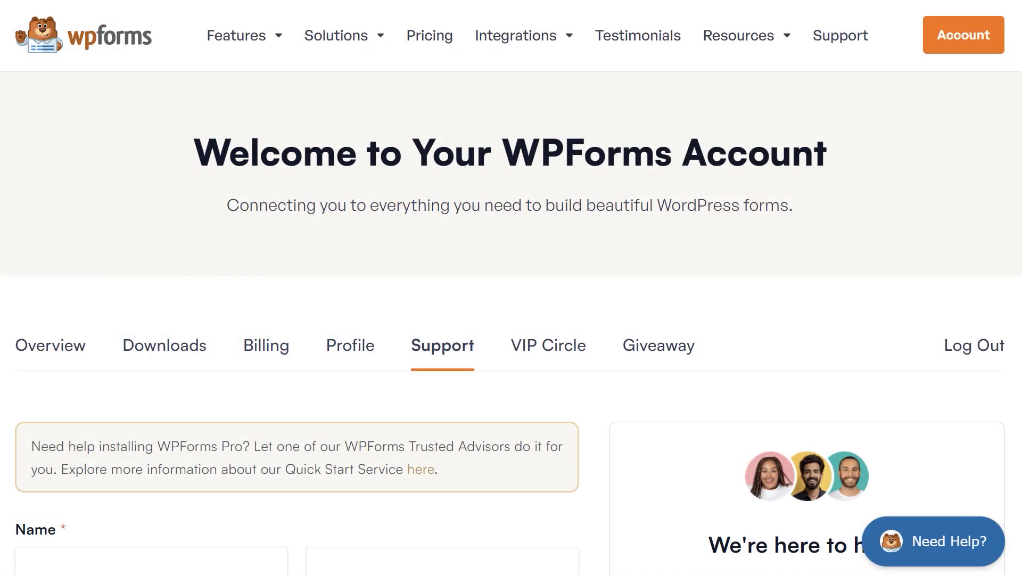
pyautogui.scroll(-6, 511, 288)
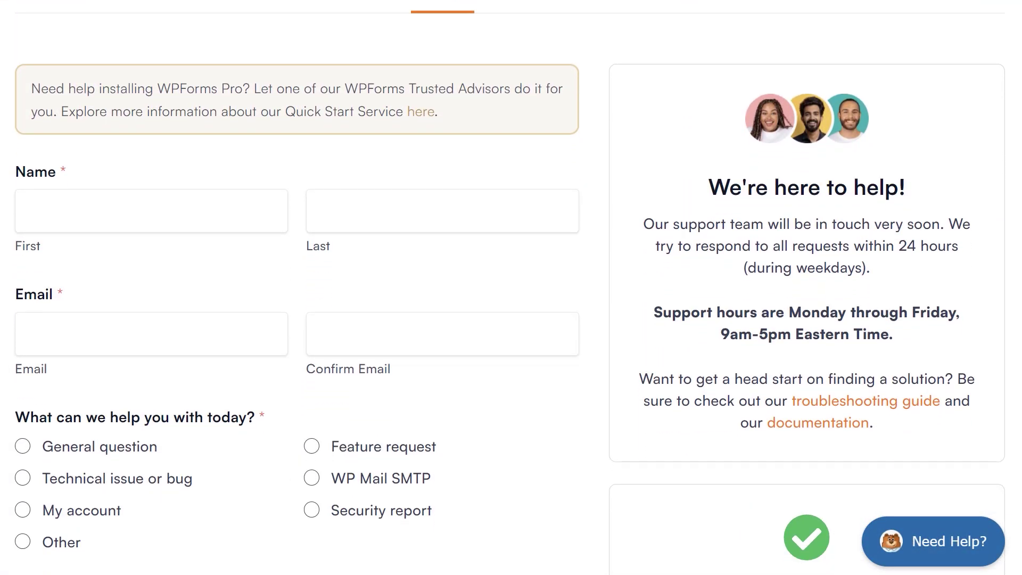
pyautogui.scroll(-5, 511, 288)
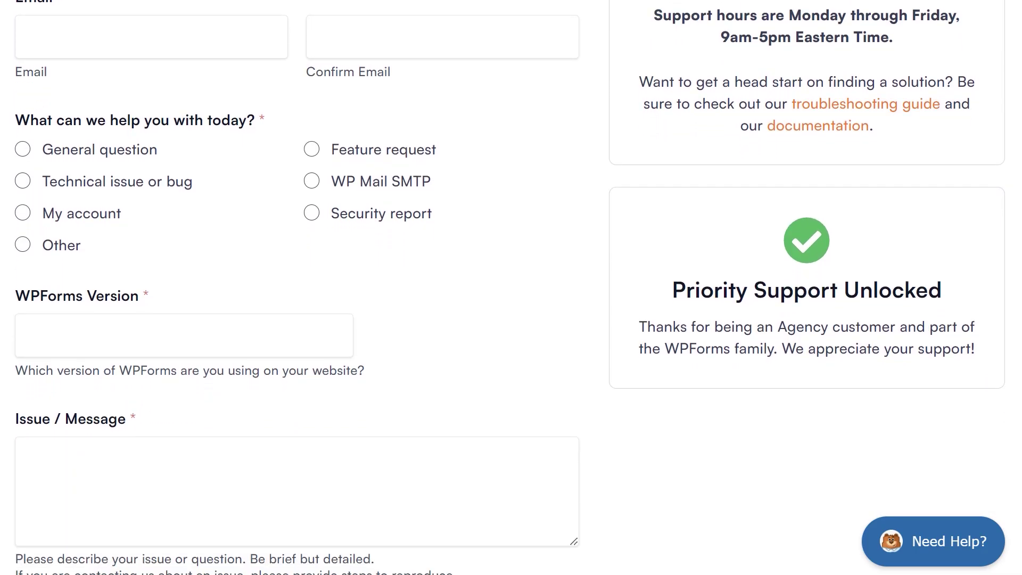